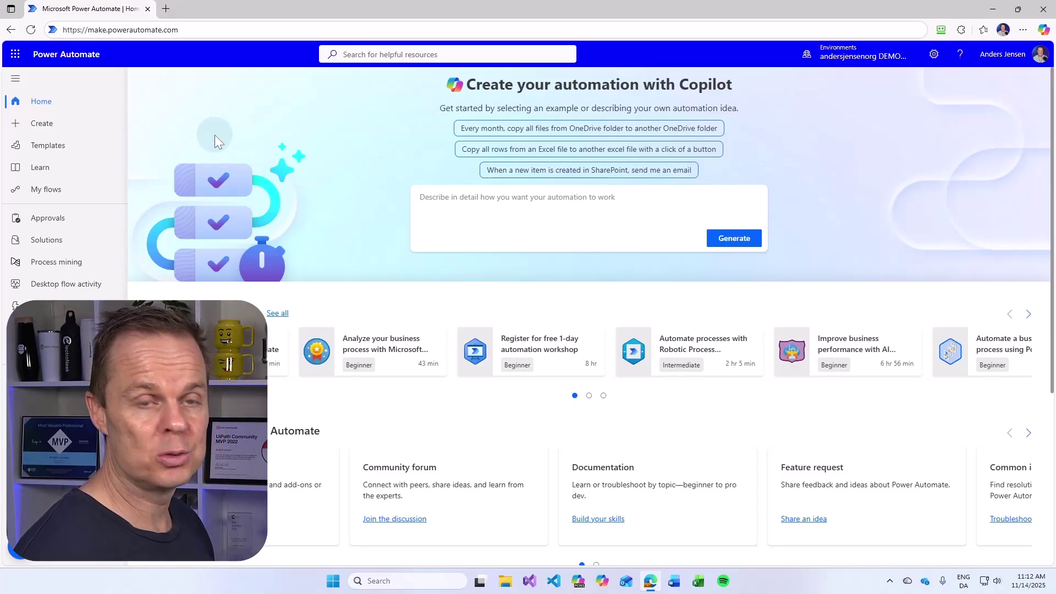
Minimize the Power Automate browser window so the Windows desktop shows.
left_click(991, 10)
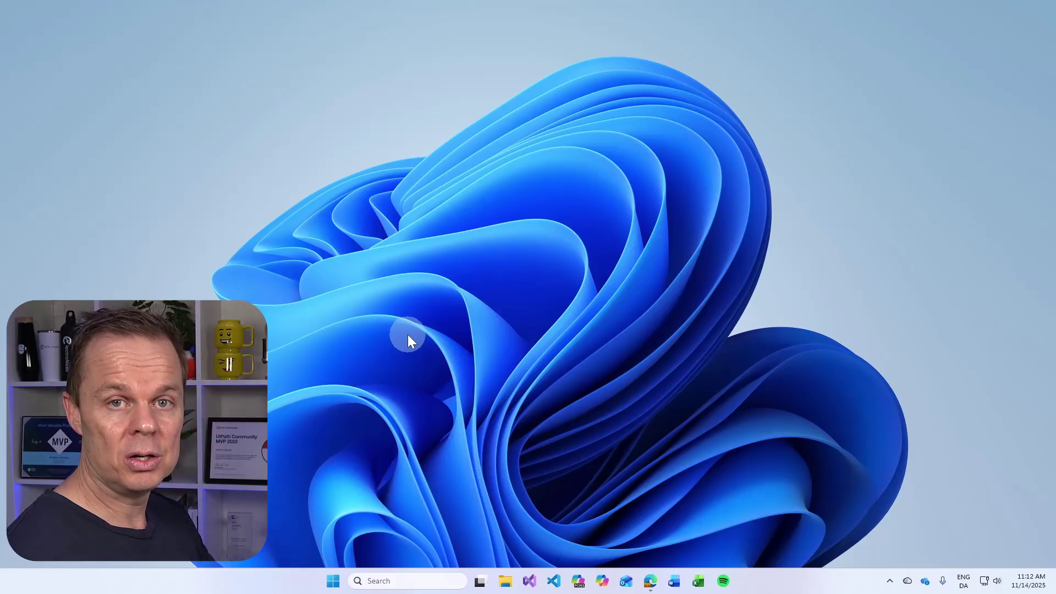
Search the Start menu for 'machine' and launch Power Automate machine runtime.
left_click(333, 582)
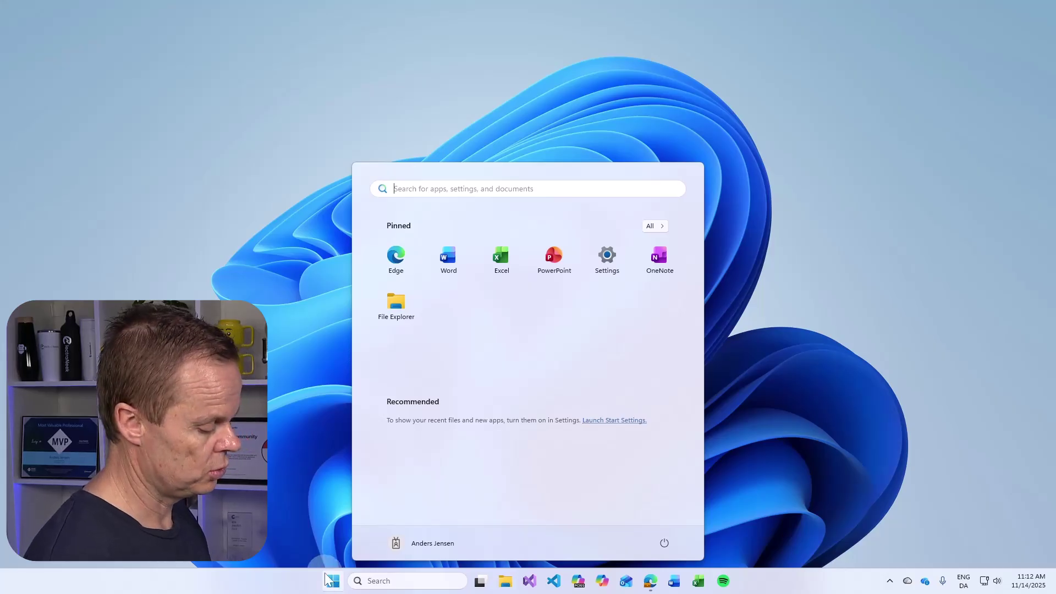
type("machine")
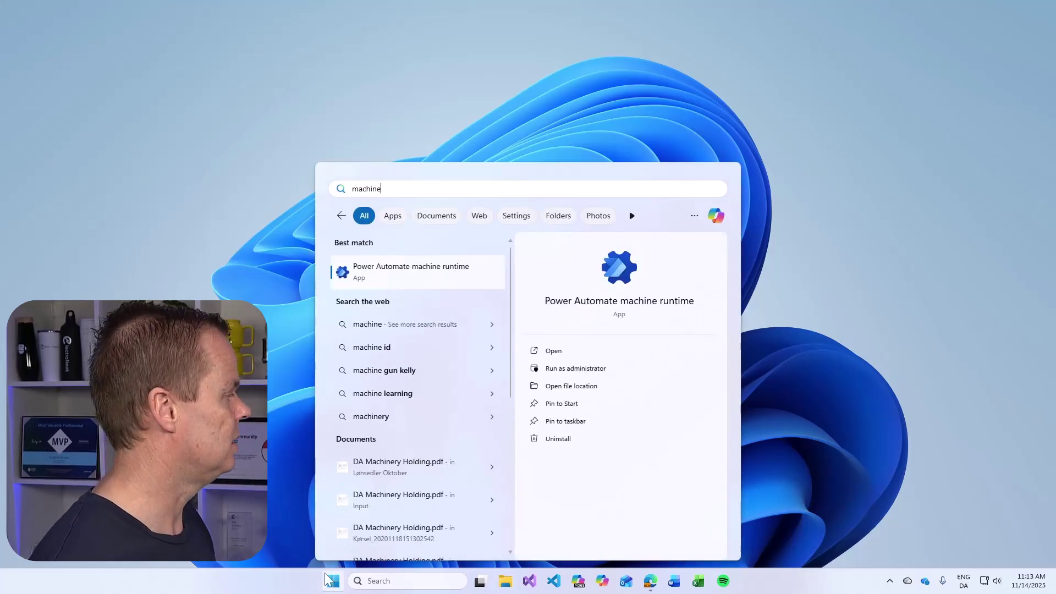
left_click(429, 282)
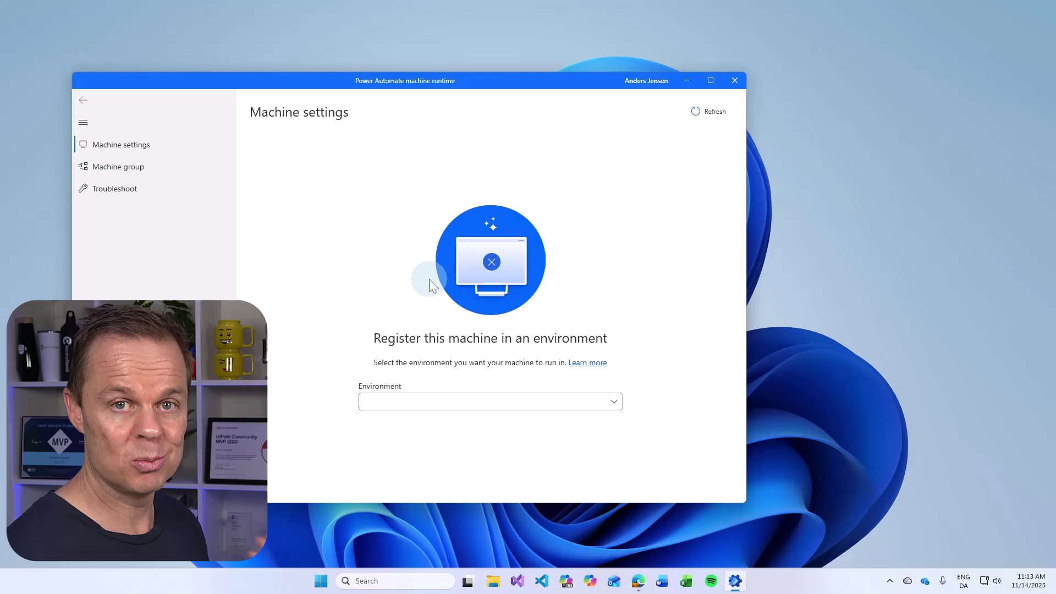
Choose the DEMO US environment from the machine runtime's Environment list.
left_click(473, 399)
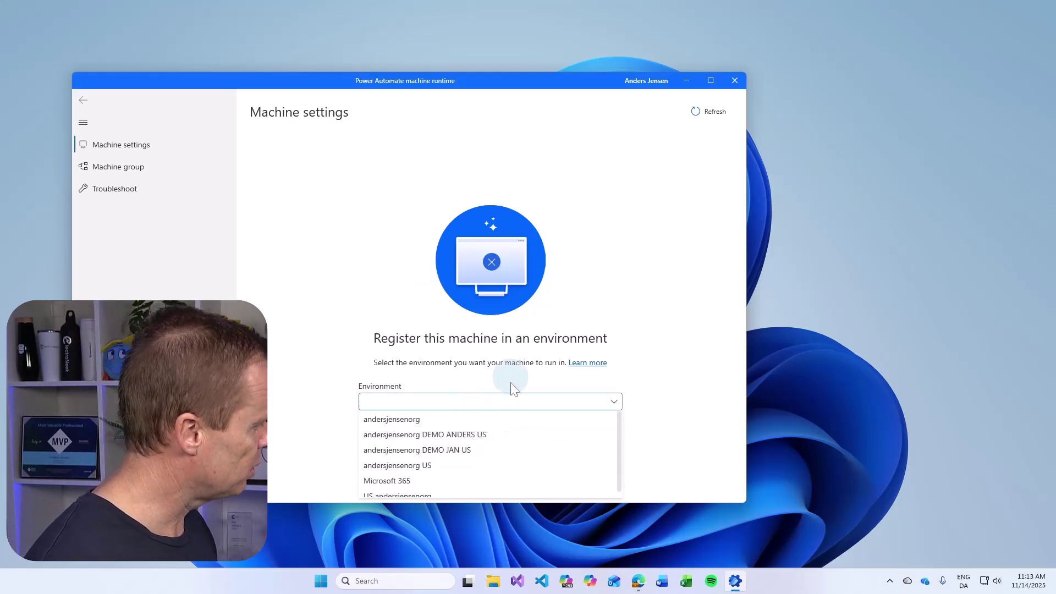
scroll(477, 445, "down", 1)
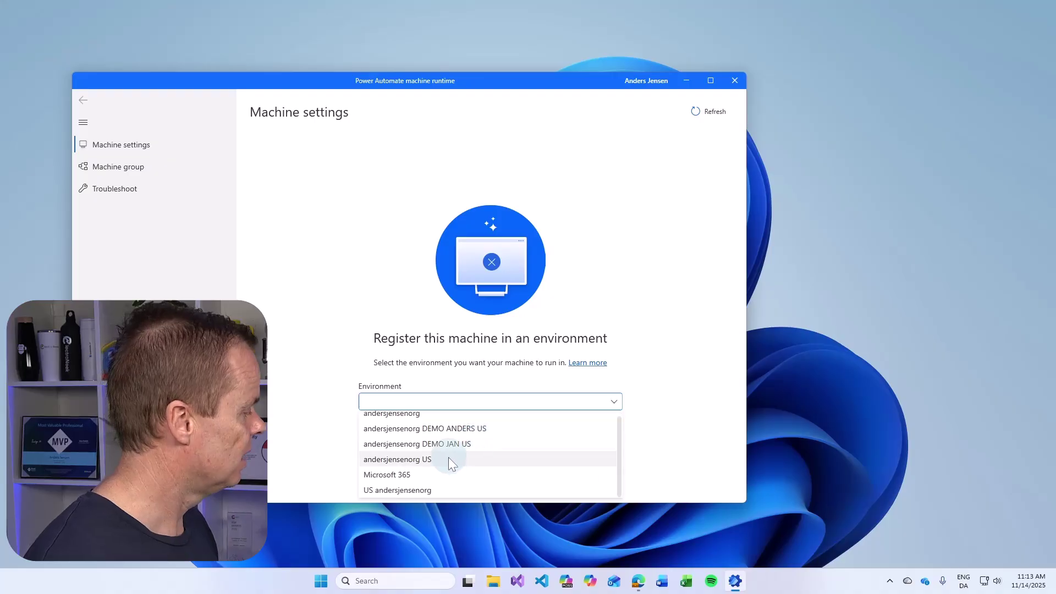
scroll(448, 445, "up", 1)
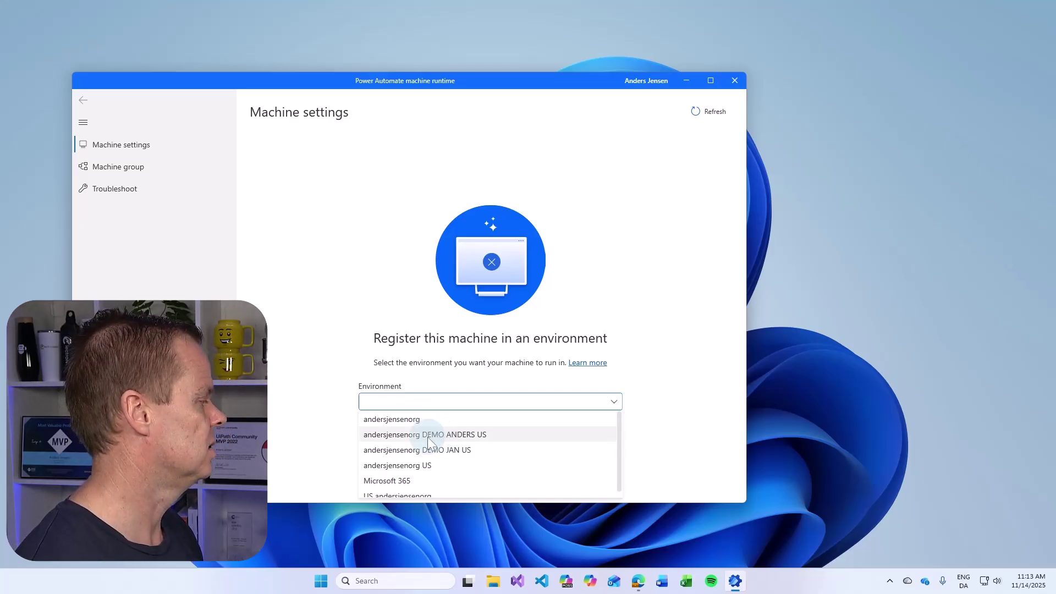
left_click(434, 436)
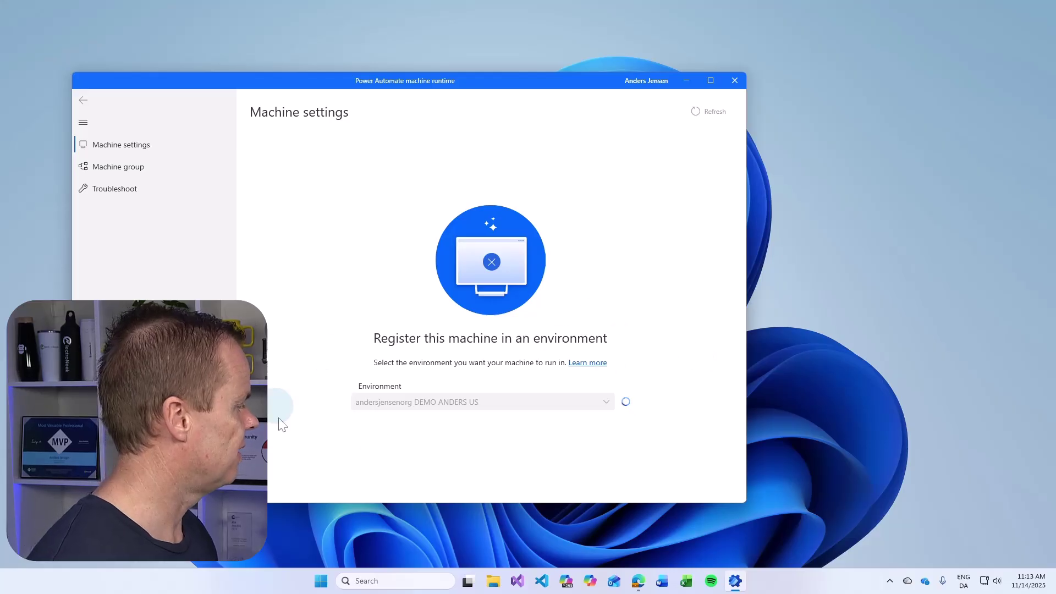
Confirm the portal's Environments picker shows the same DEMO US environment, then minimize the browser.
left_click(639, 581)
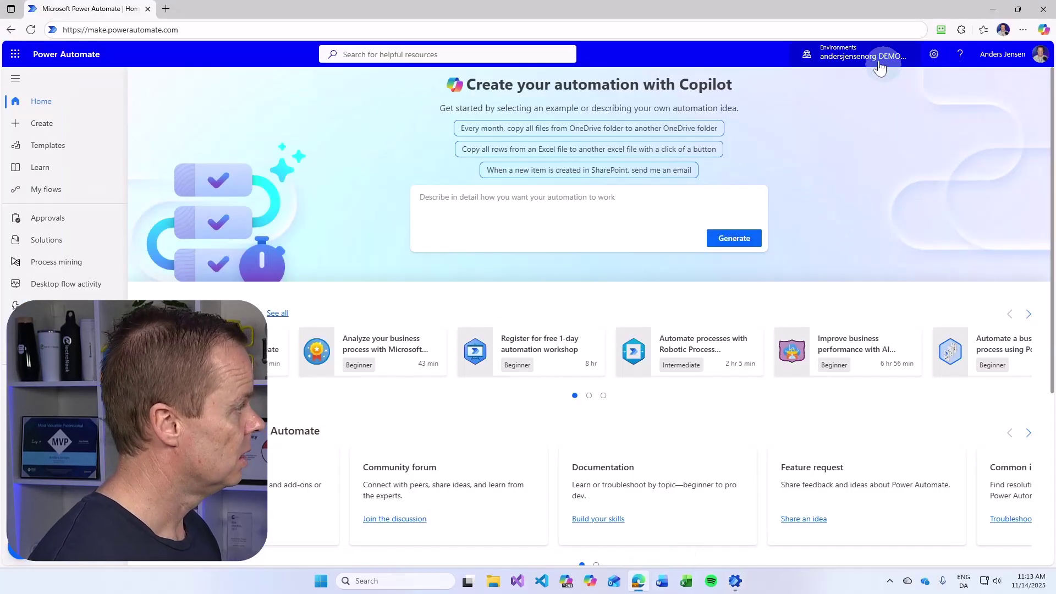
left_click(839, 44)
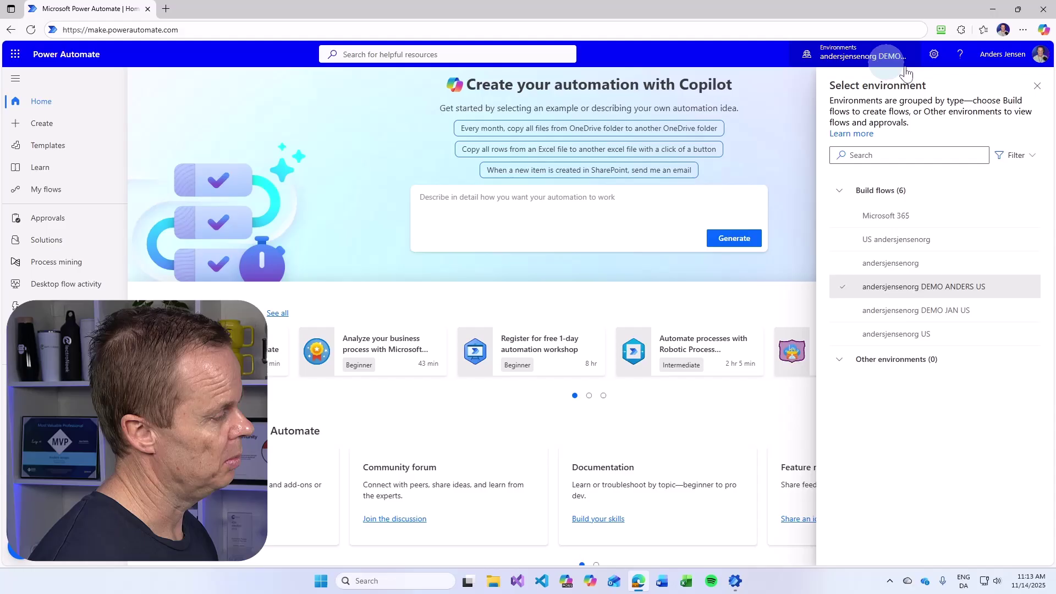
left_click(1037, 88)
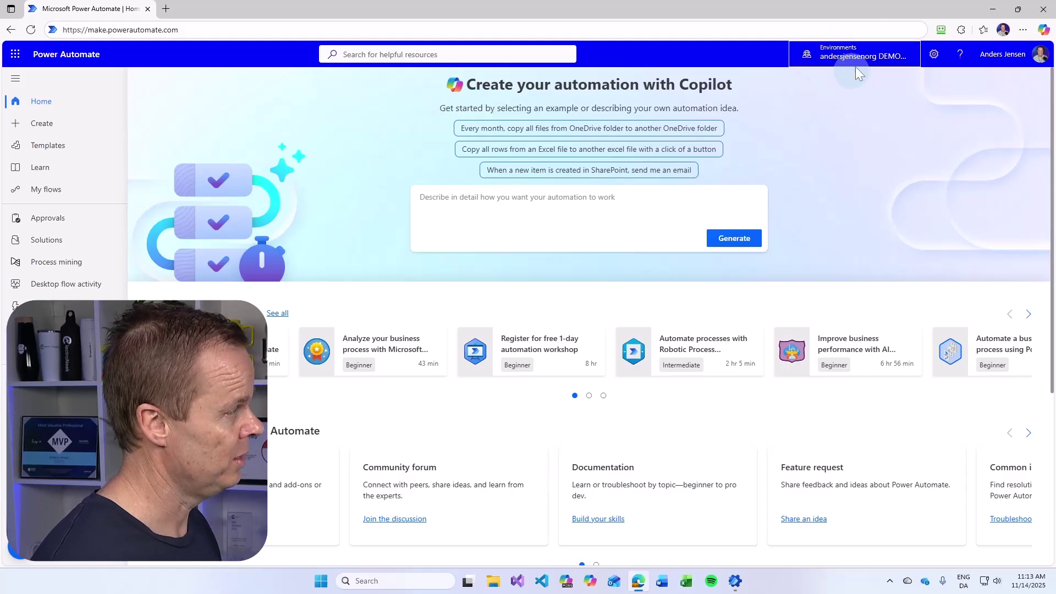
left_click(991, 12)
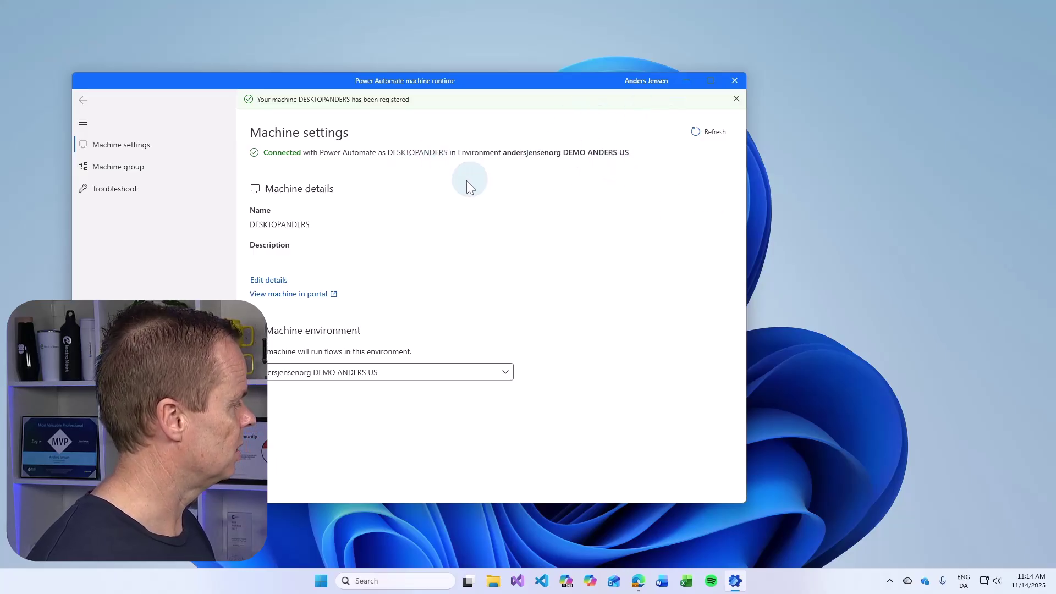
Open Edit details to view the registered machine's name and empty description.
left_click(272, 281)
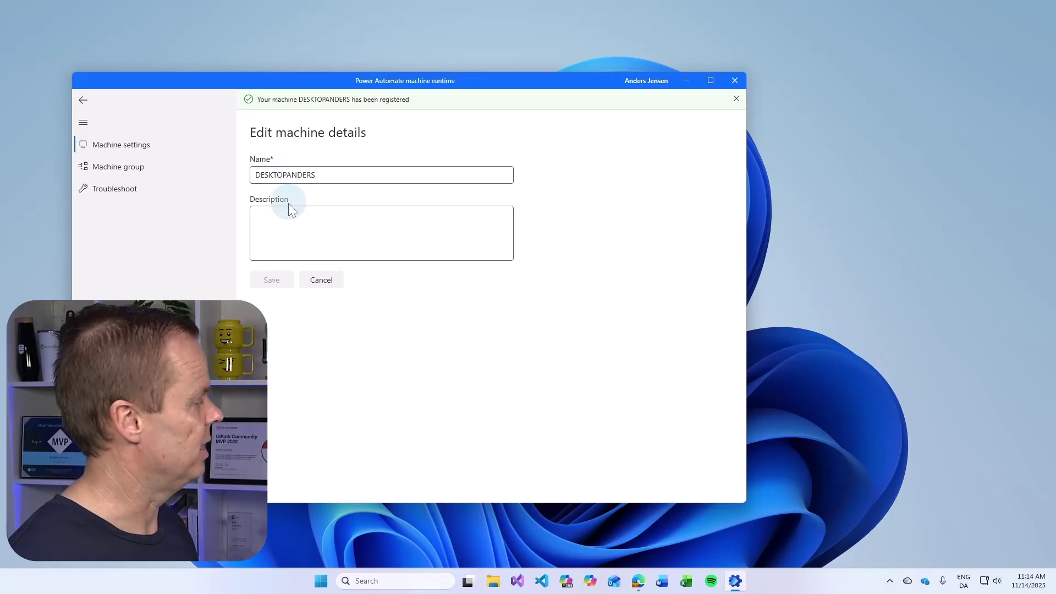
Close the machine runtime and start a new instant cloud flow from the portal's Create page.
left_click(734, 80)
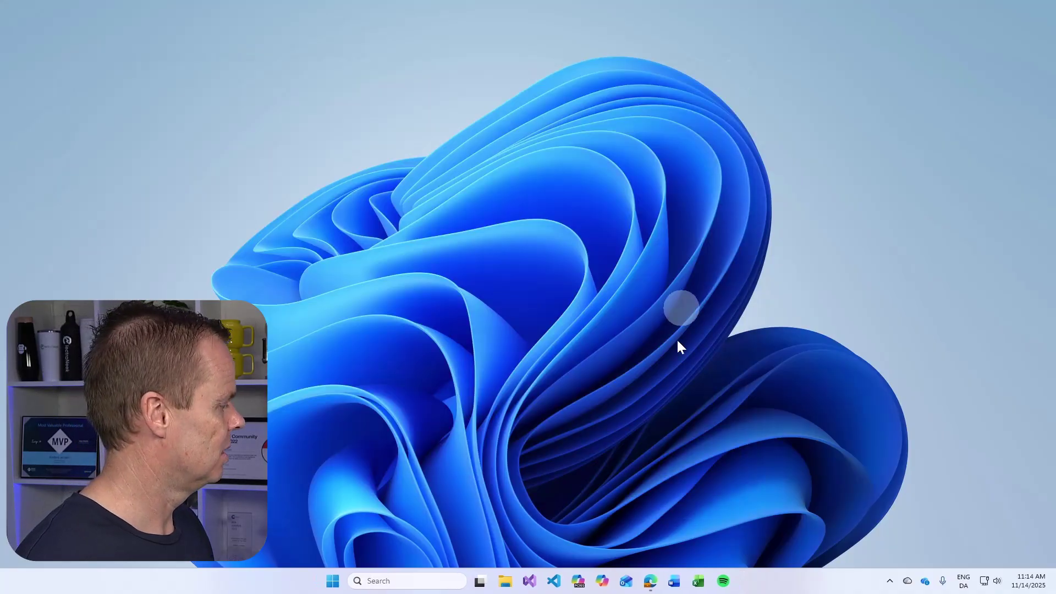
left_click(649, 582)
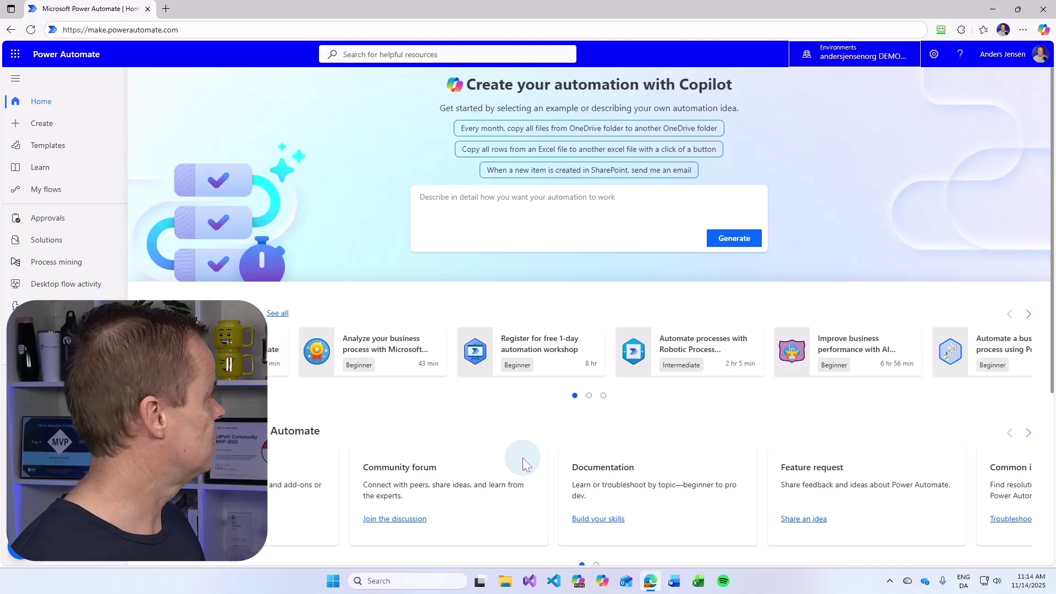
left_click(49, 125)
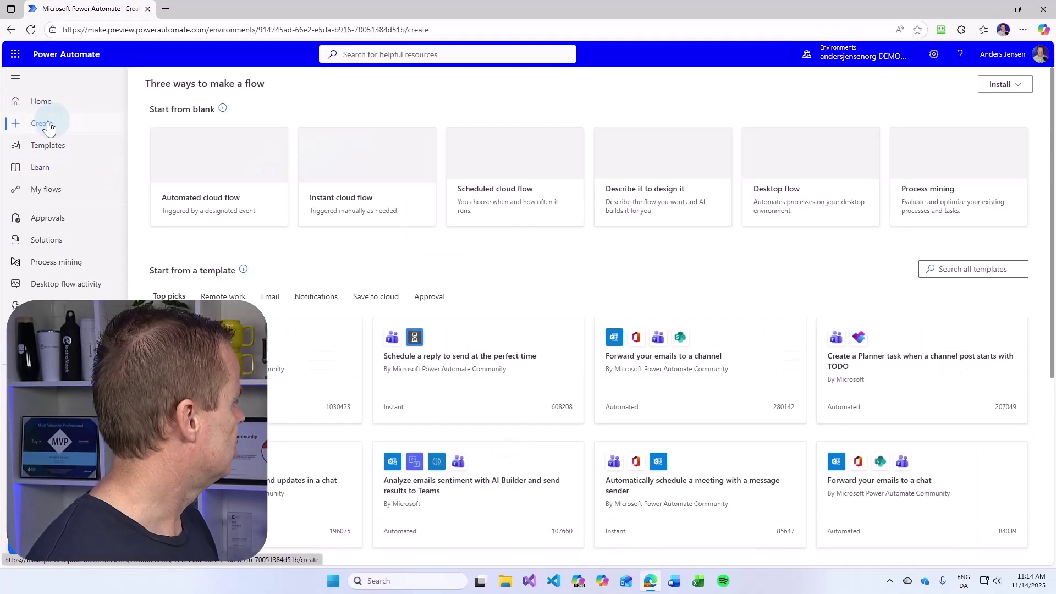
left_click(343, 207)
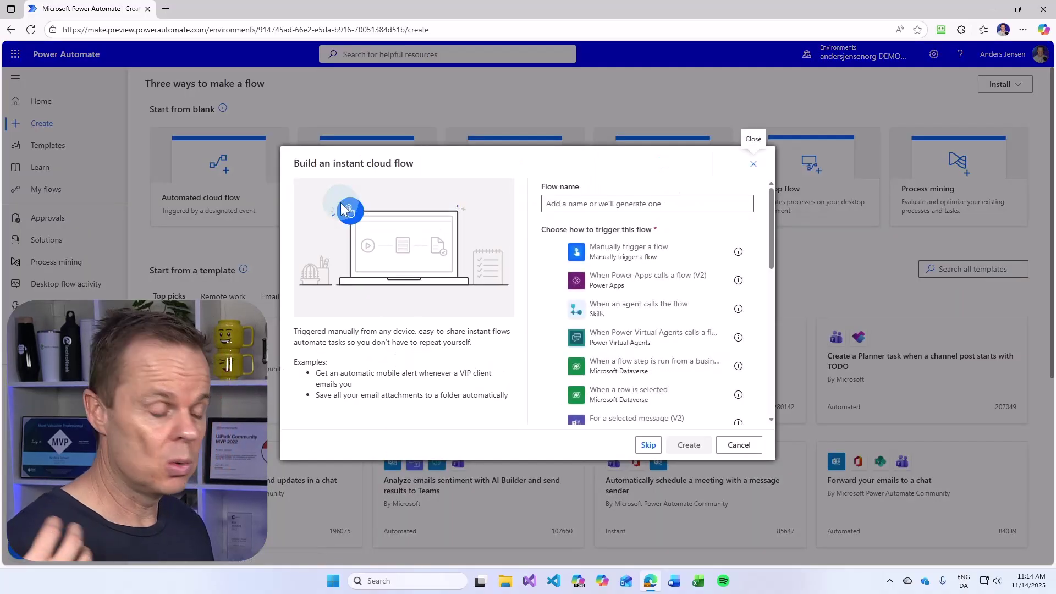
Name the flow 'PAD Test', choose 'Manually trigger a flow', and create it.
left_click(664, 197)
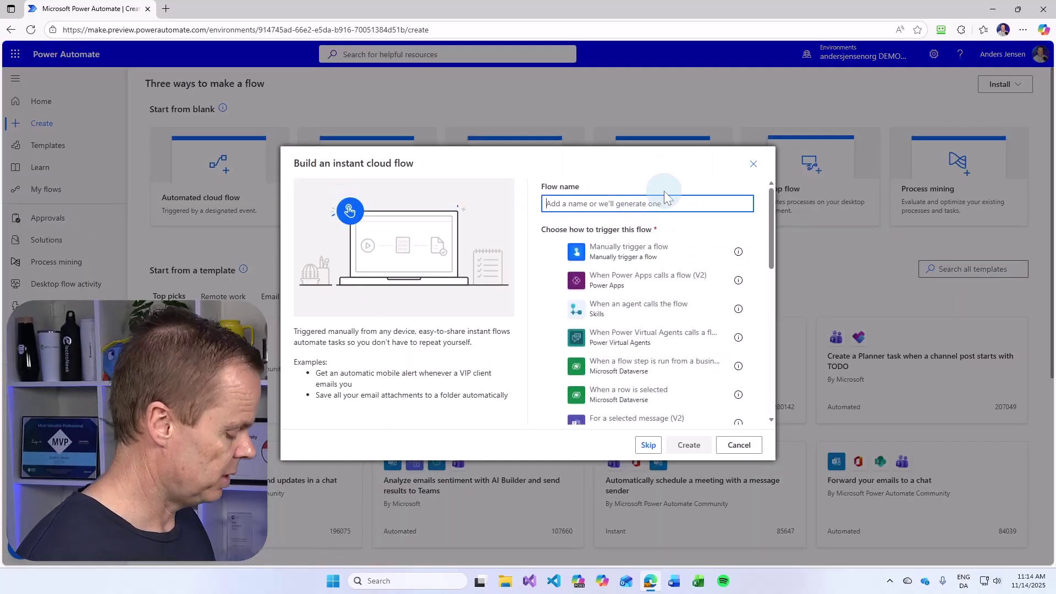
type("PAD Tet")
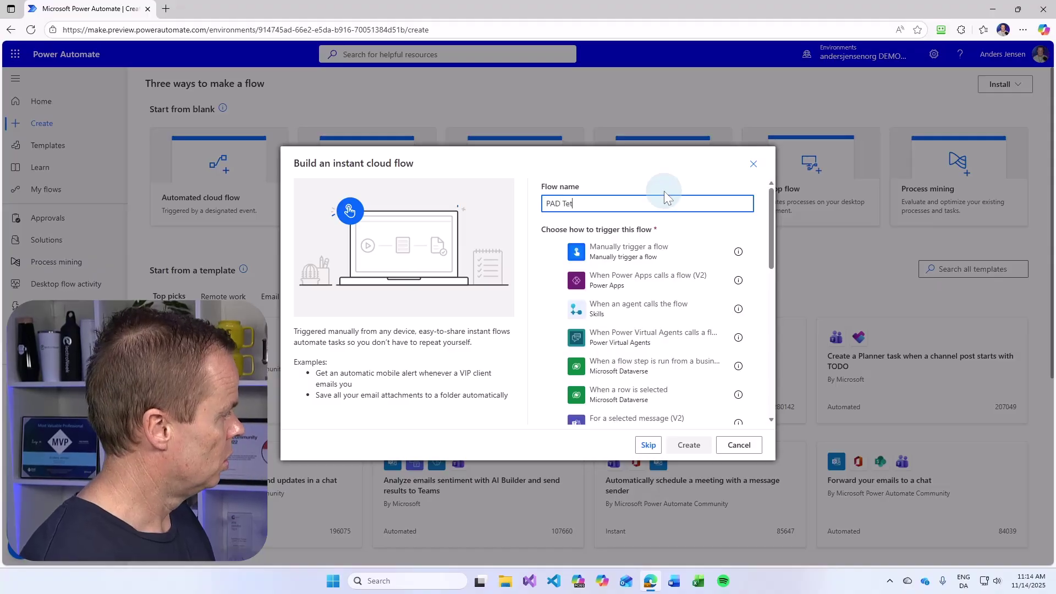
key("BackSpace")
type("st")
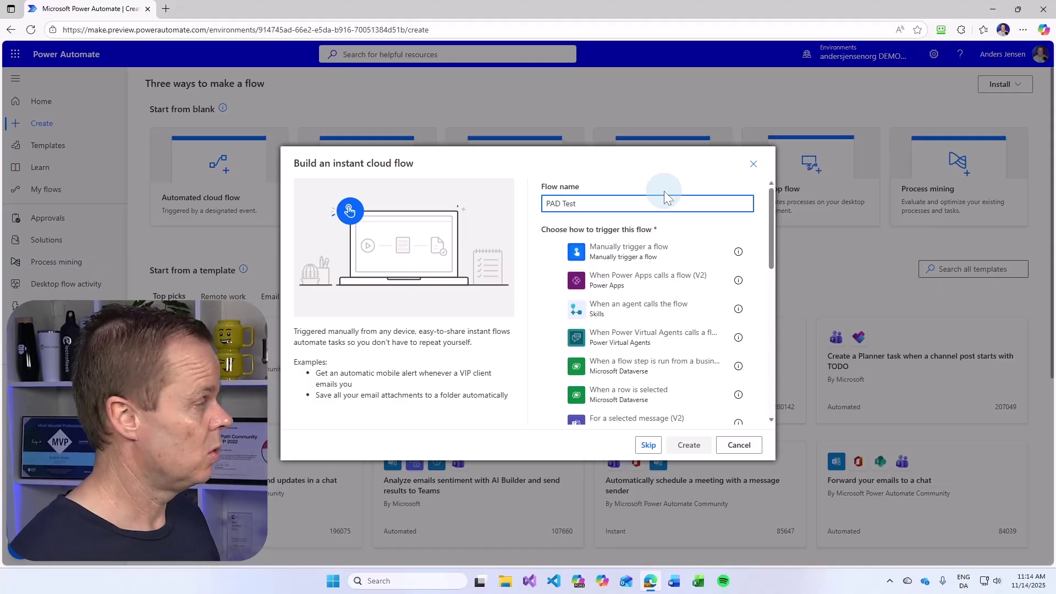
left_click(645, 253)
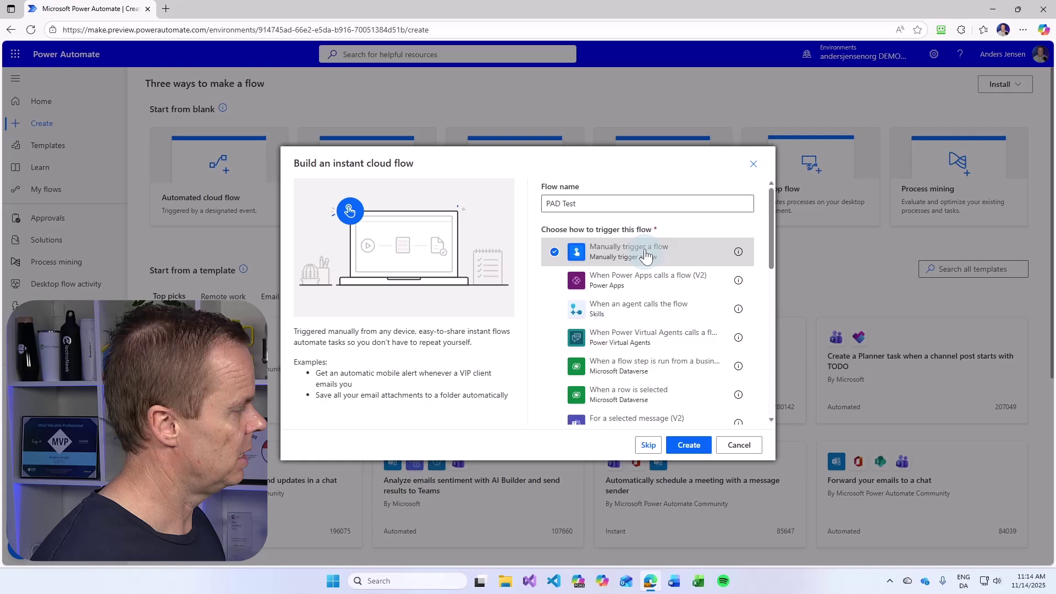
left_click(688, 443)
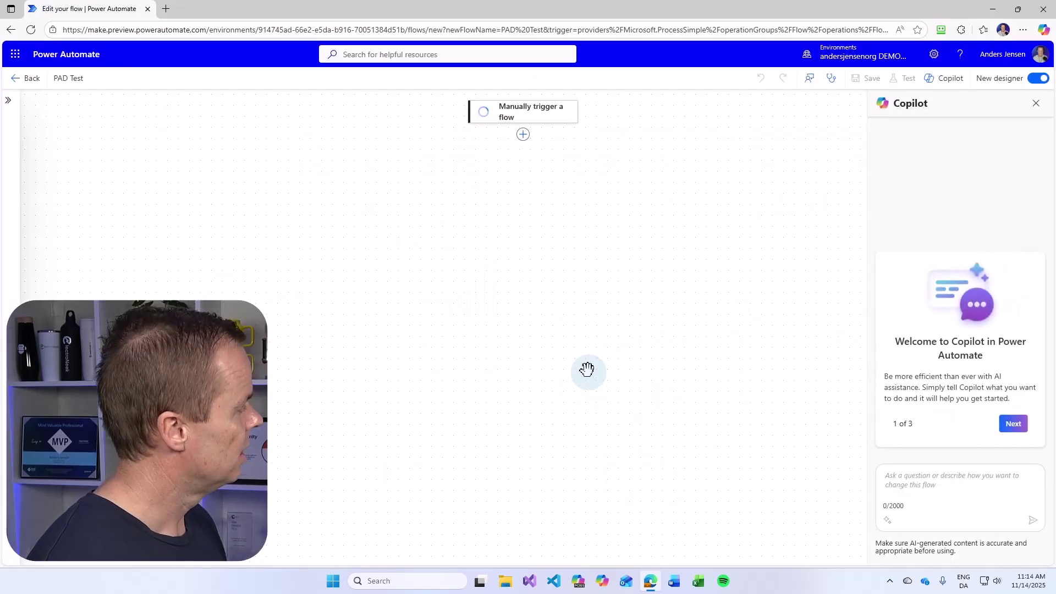
Search 'ru' below the trigger and add 'Run a flow built with Power Automate for desktop'.
left_click(528, 135)
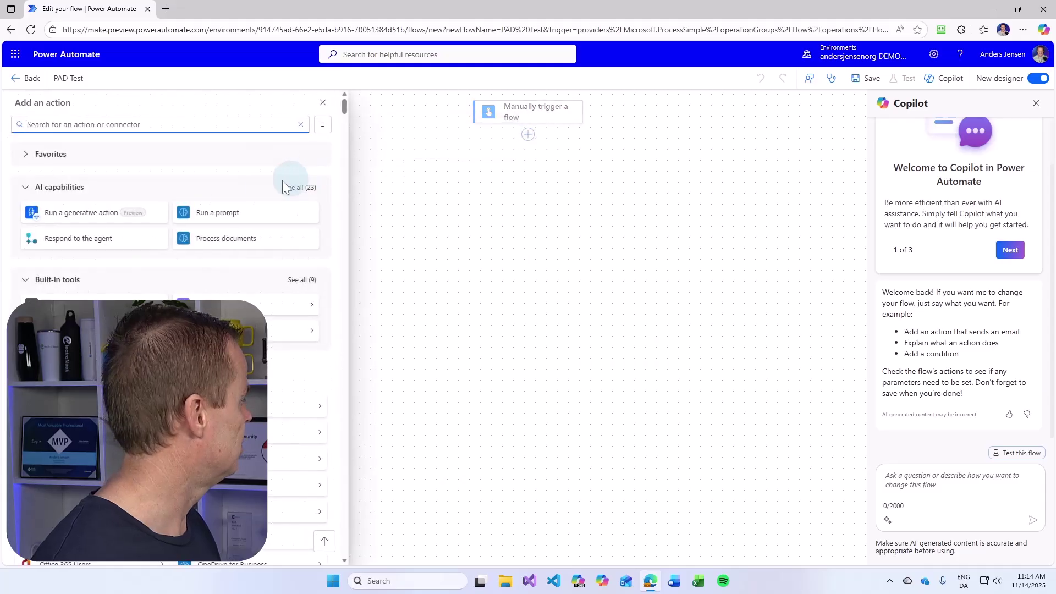
type("run a flow built")
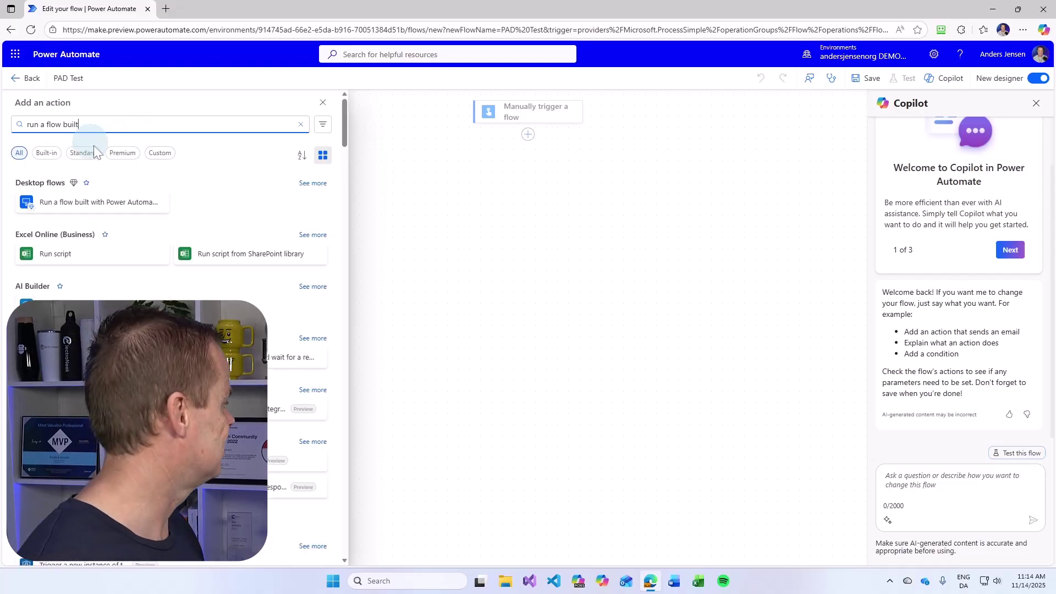
left_click(94, 202)
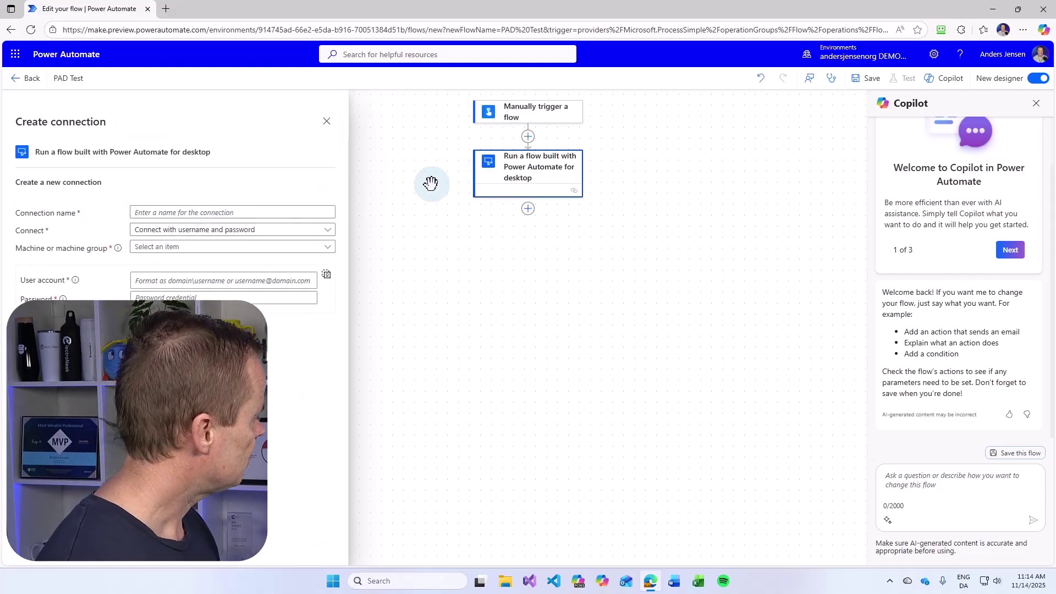
Enter a connection name, choose 'Connect with sign in - Attended', pick the registered machine, and sign in.
left_click(160, 211)
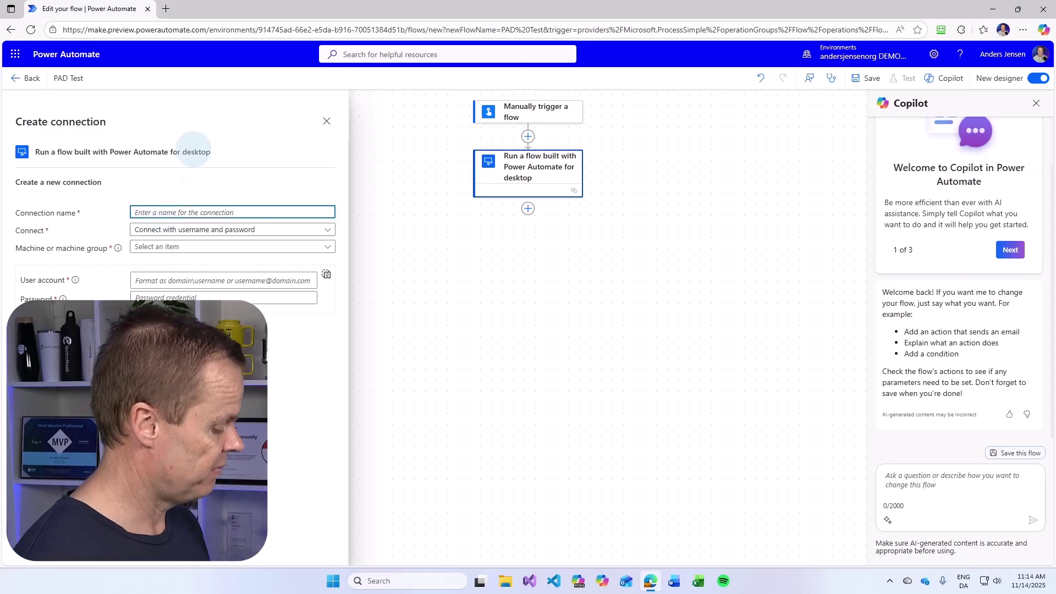
type("AndersPC")
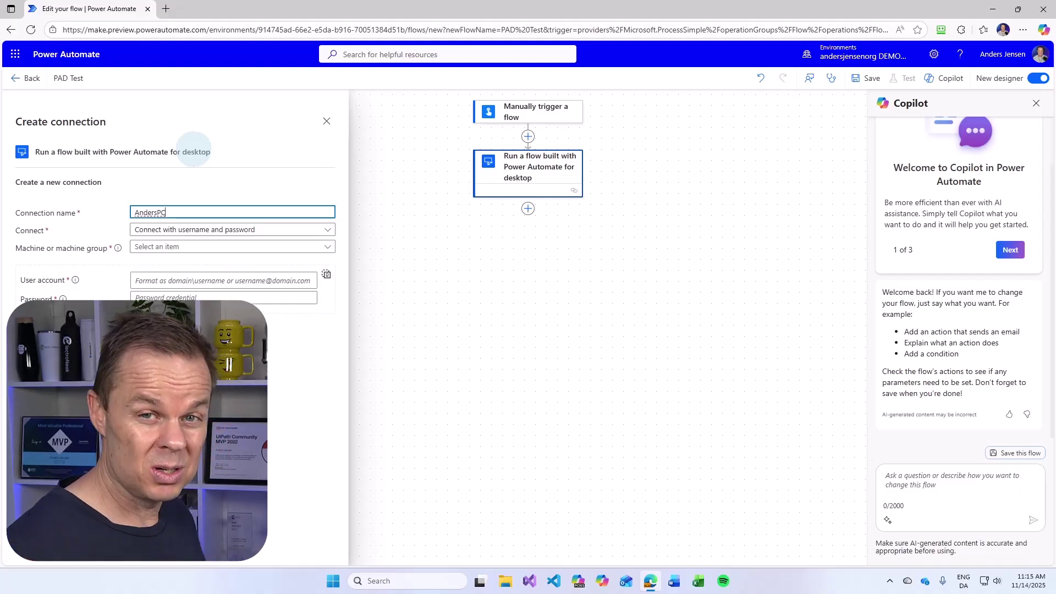
left_click(219, 231)
left_click(208, 269)
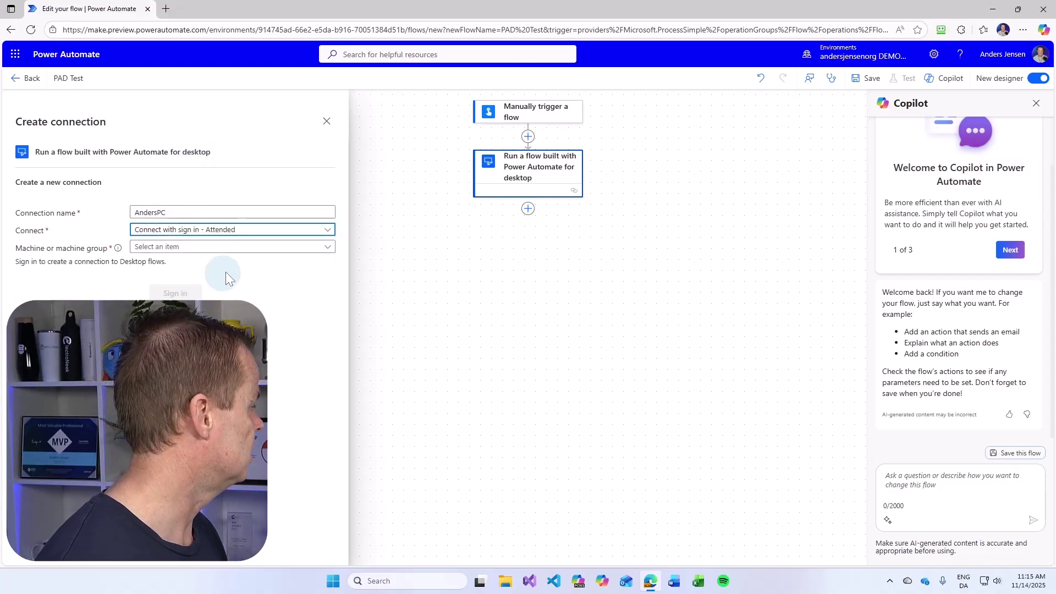
left_click(155, 247)
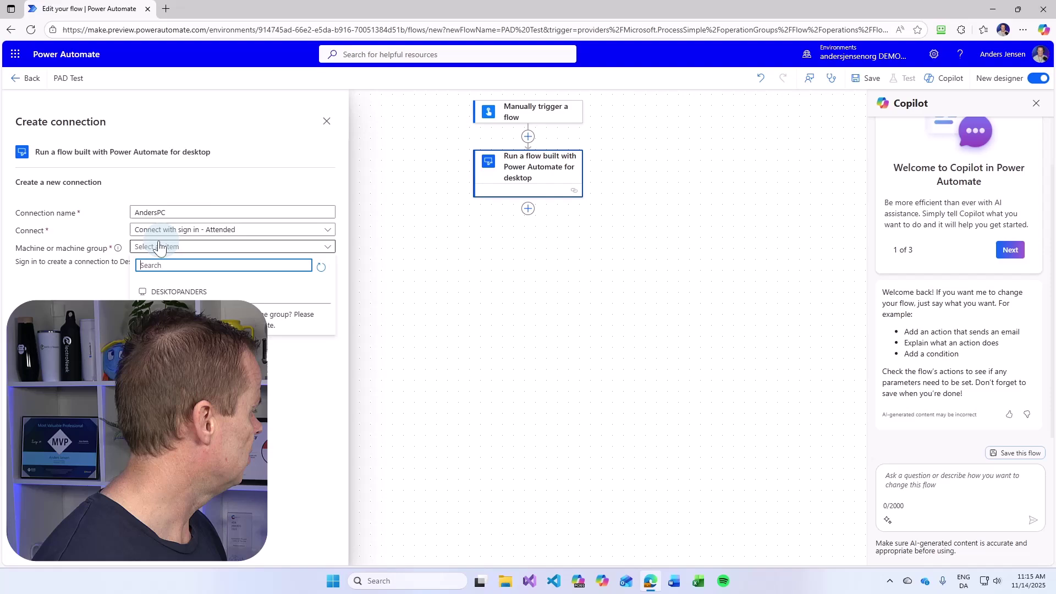
left_click(171, 293)
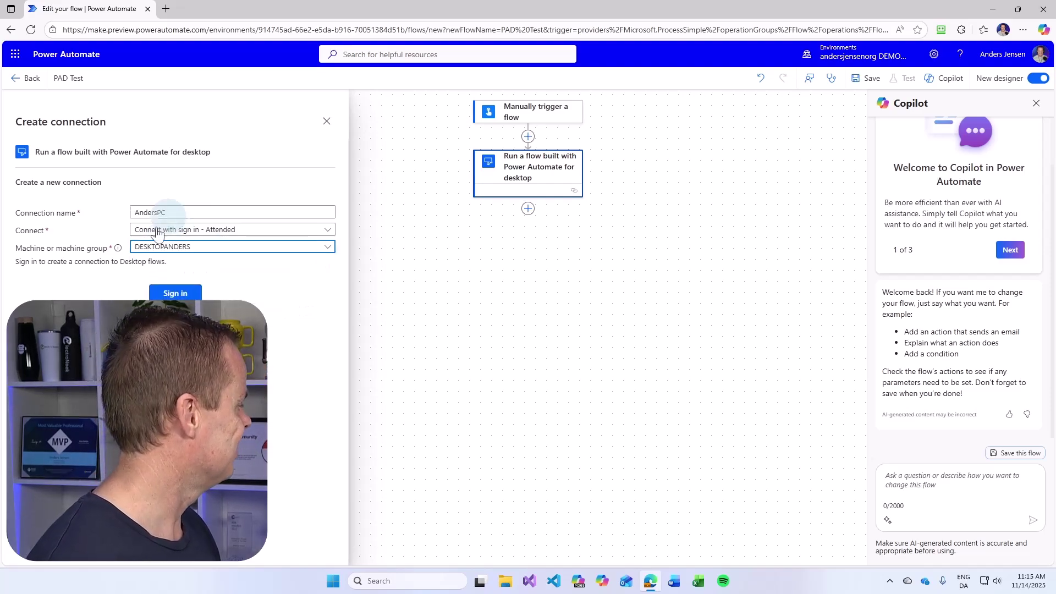
left_click(157, 287)
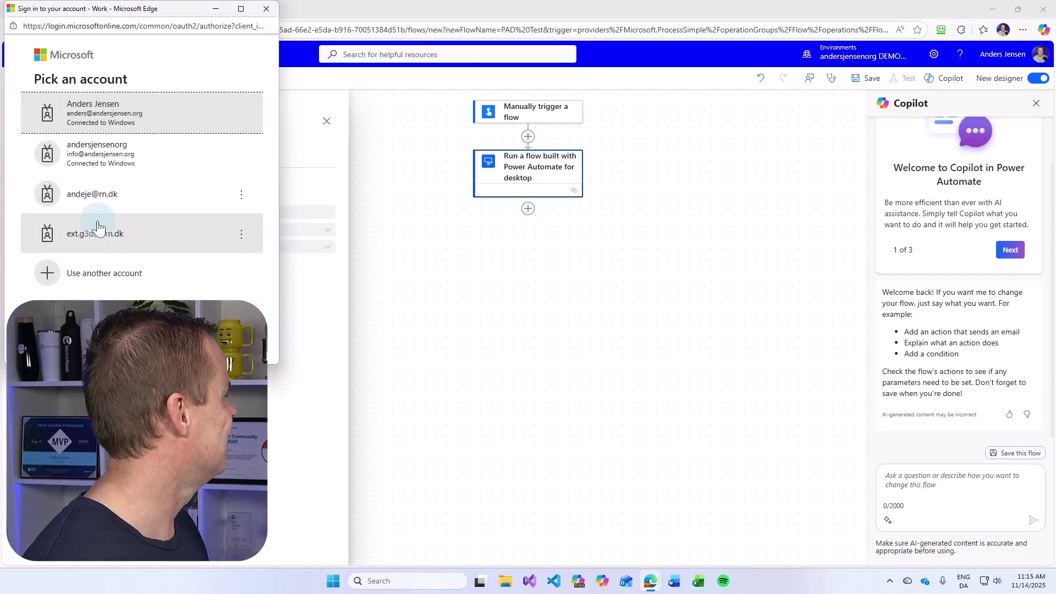
Choose the work account in the Microsoft Pick an account window.
left_click(118, 110)
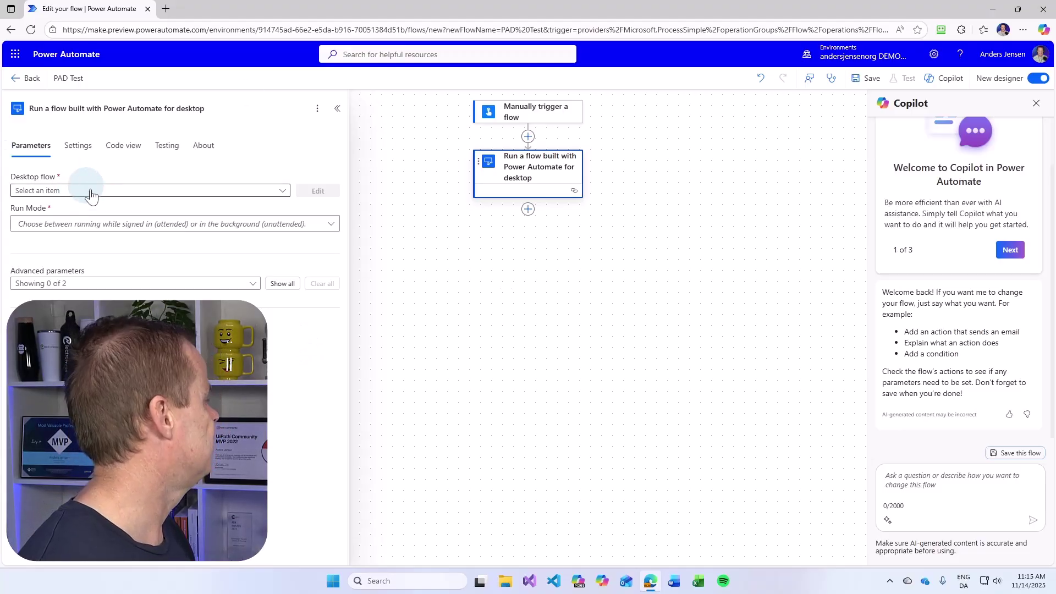
Set Desktop flow to 'Programmatic SEO Azure AI Foundry' and Run Mode to 'Attended (runs when you're signed in)'.
left_click(282, 192)
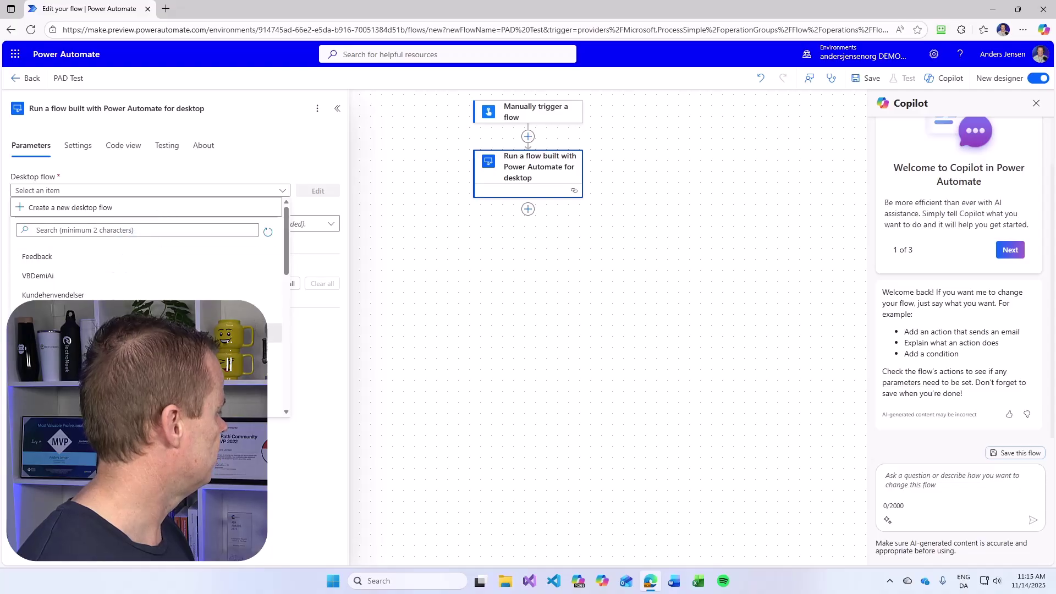
left_click(83, 333)
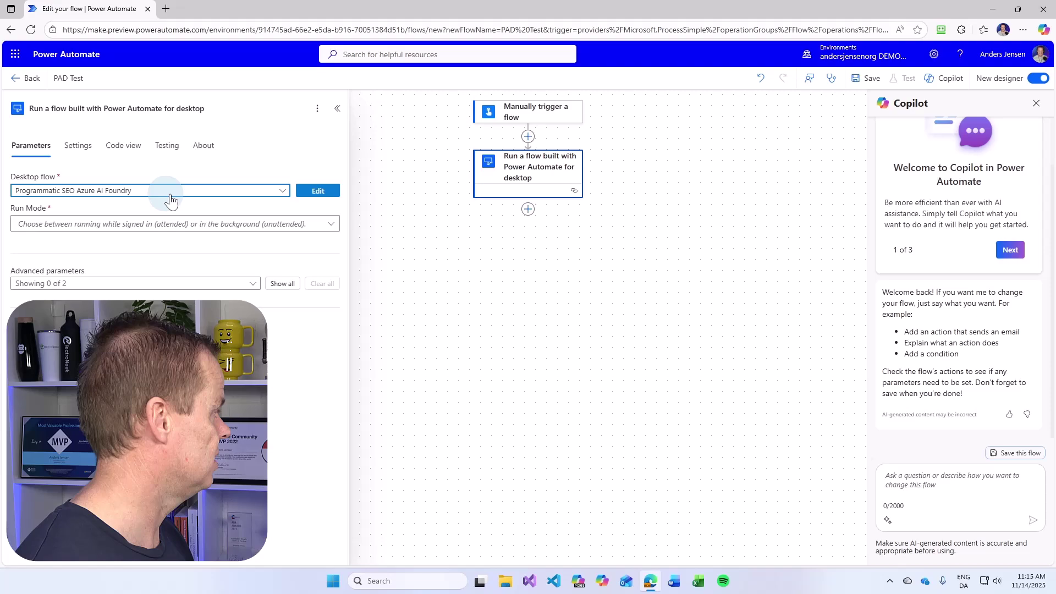
left_click(330, 224)
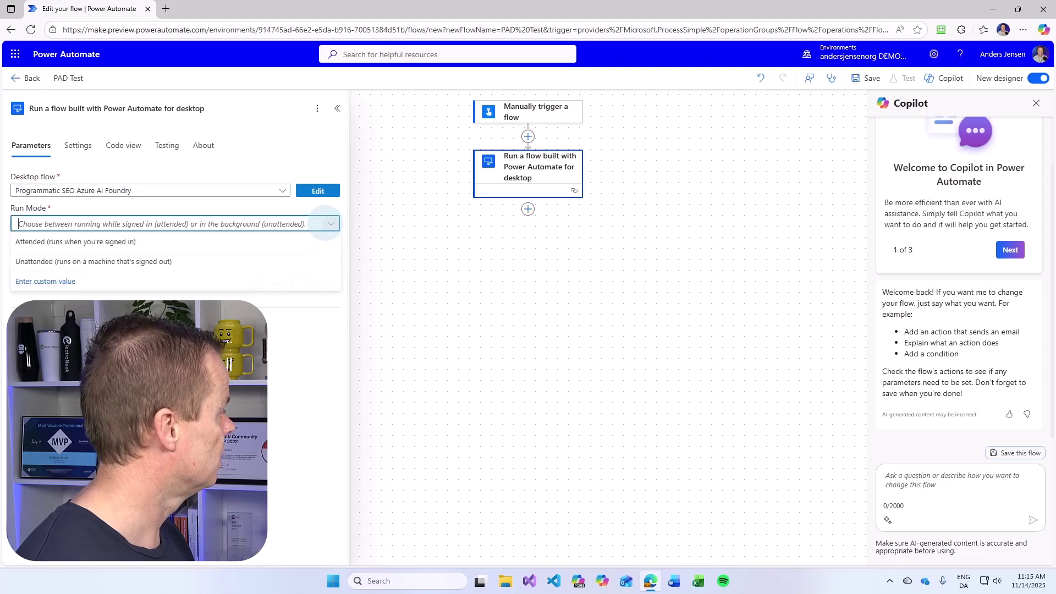
left_click(155, 247)
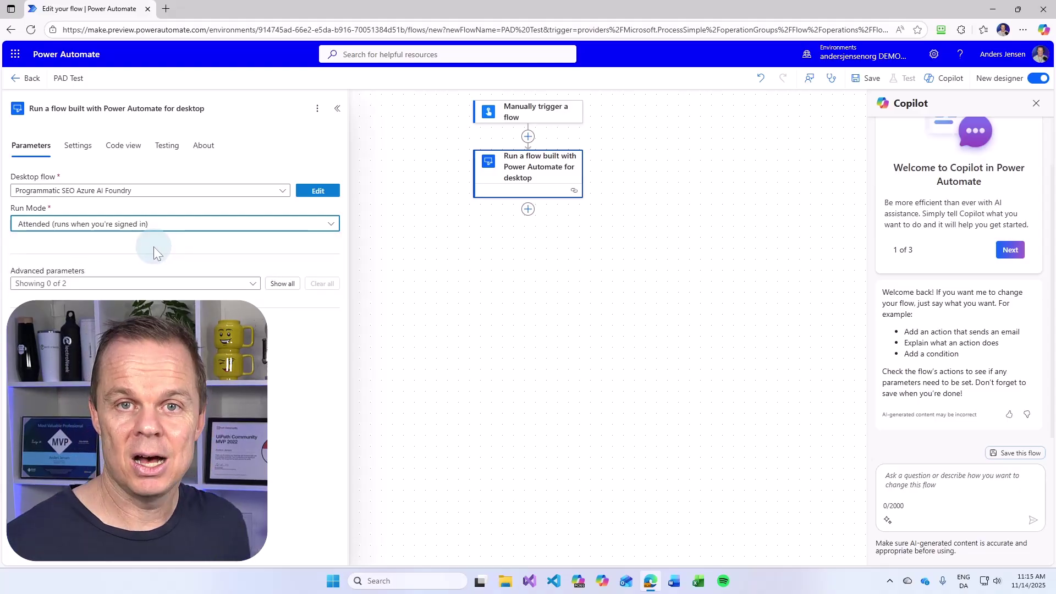